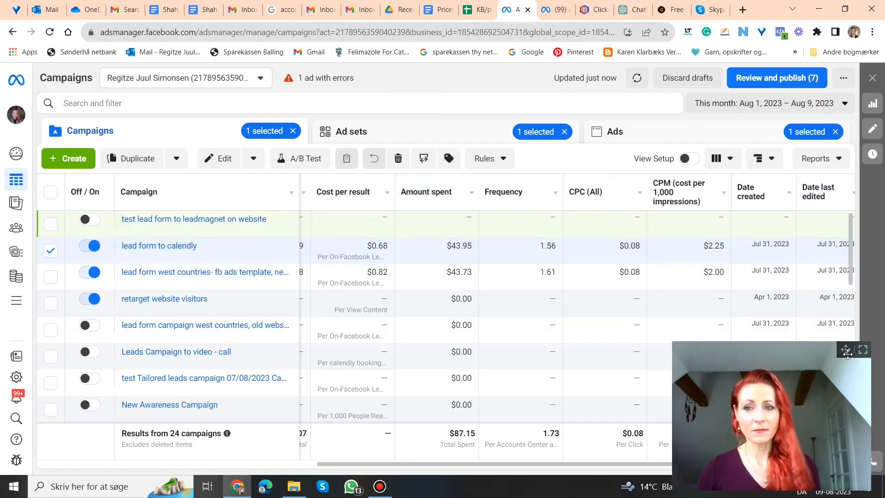
# Open Customize columns from the bottom of the campaign table's Columns preset list
pyautogui.moveTo(846, 350); pyautogui.dragTo(842, 293)
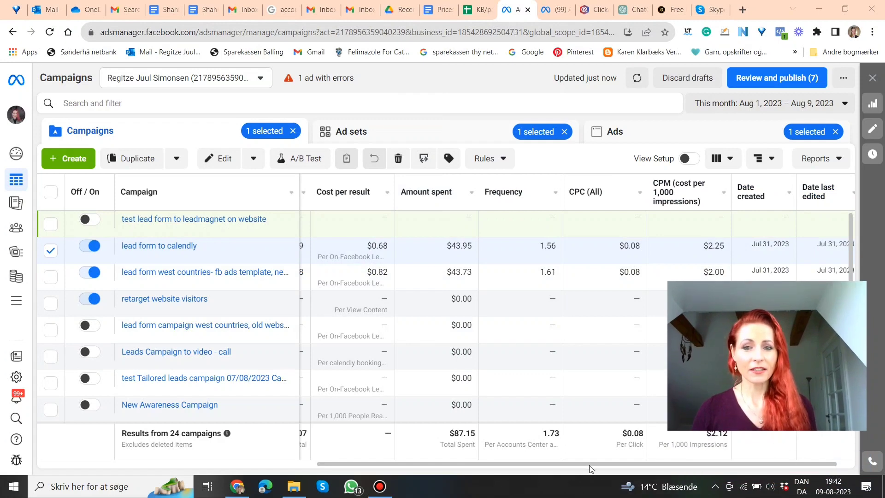
pyautogui.moveTo(634, 463); pyautogui.dragTo(727, 466)
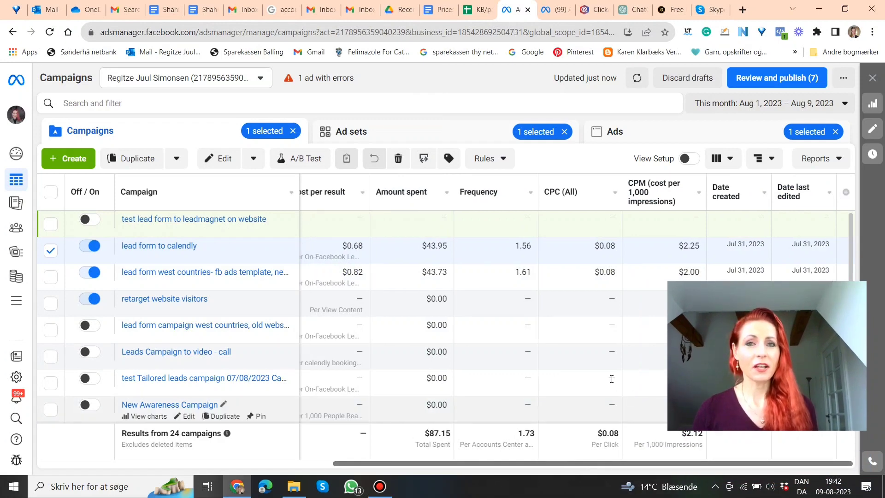
pyautogui.moveTo(534, 364)
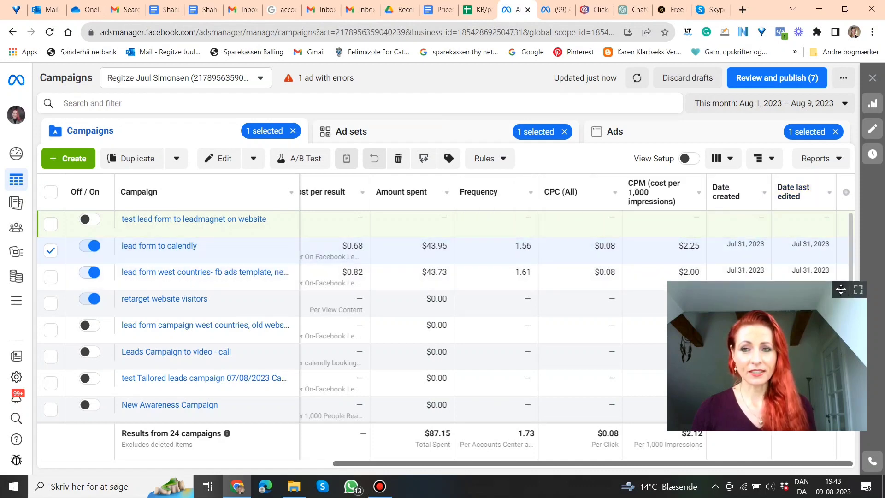
pyautogui.moveTo(829, 293); pyautogui.dragTo(179, 311)
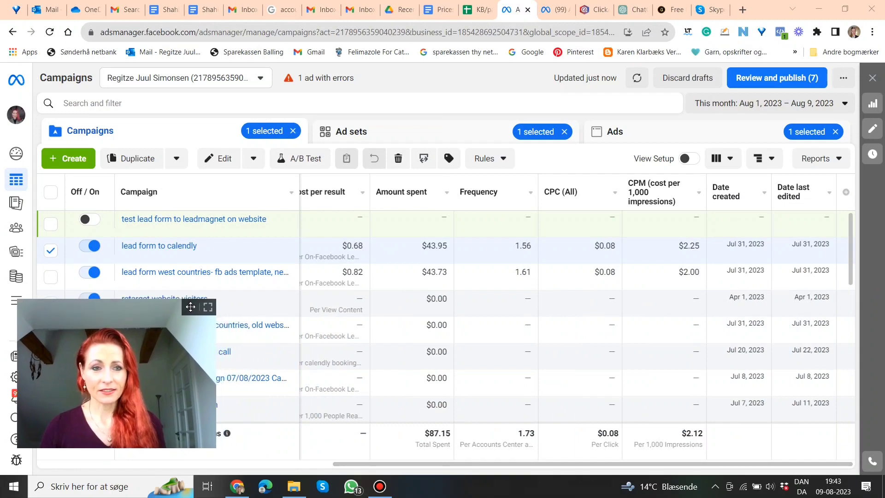
pyautogui.click(730, 159)
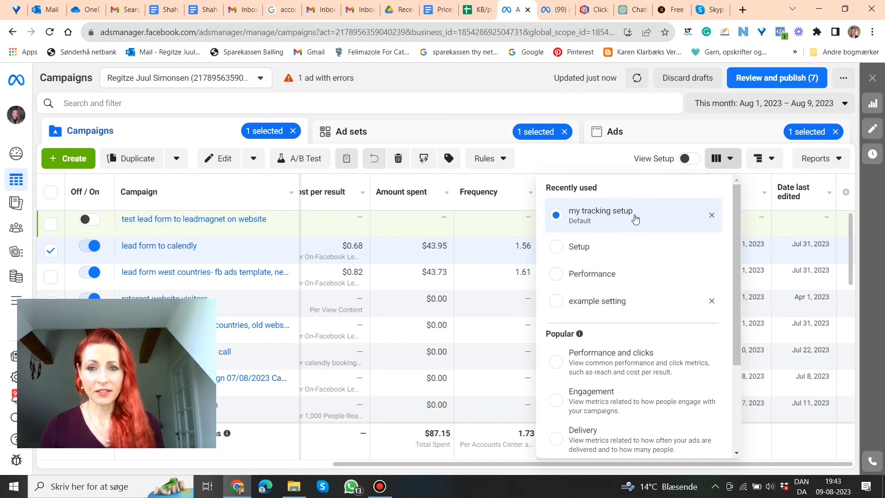
pyautogui.scroll(-3, 655, 317)
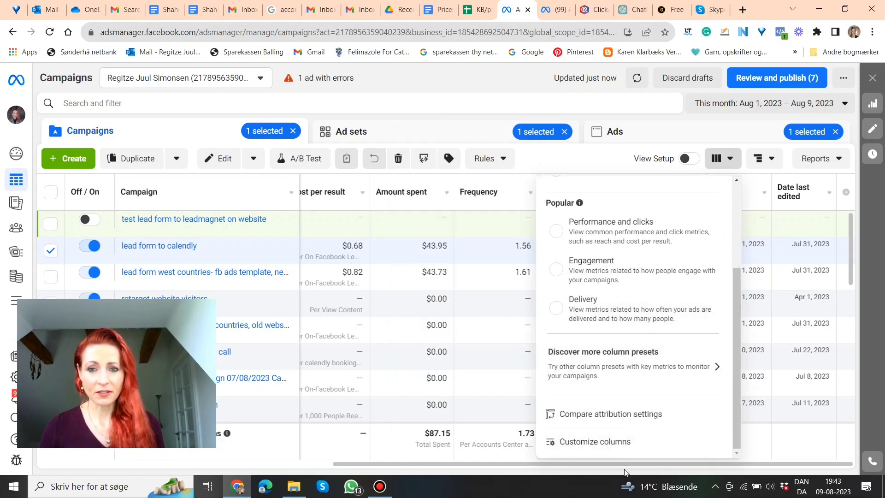
pyautogui.click(621, 447)
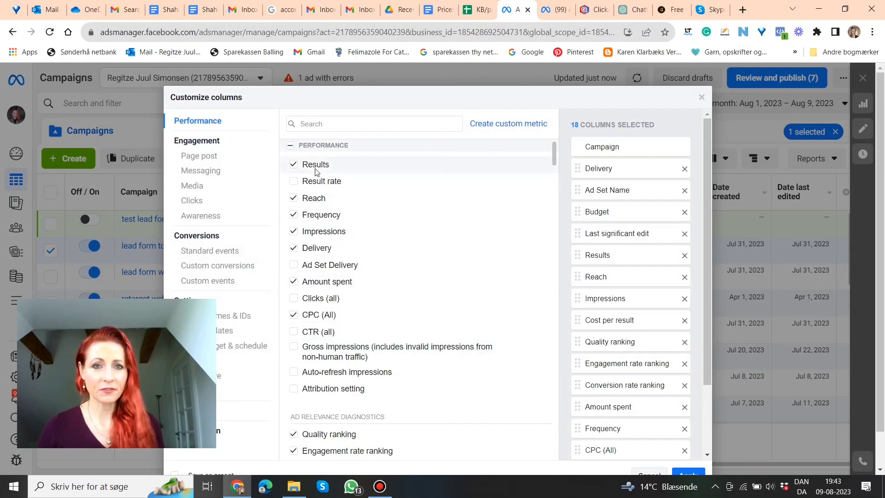
# Review the 18 selected Performance columns and scroll down to the Cost metrics section
pyautogui.moveTo(317, 172)
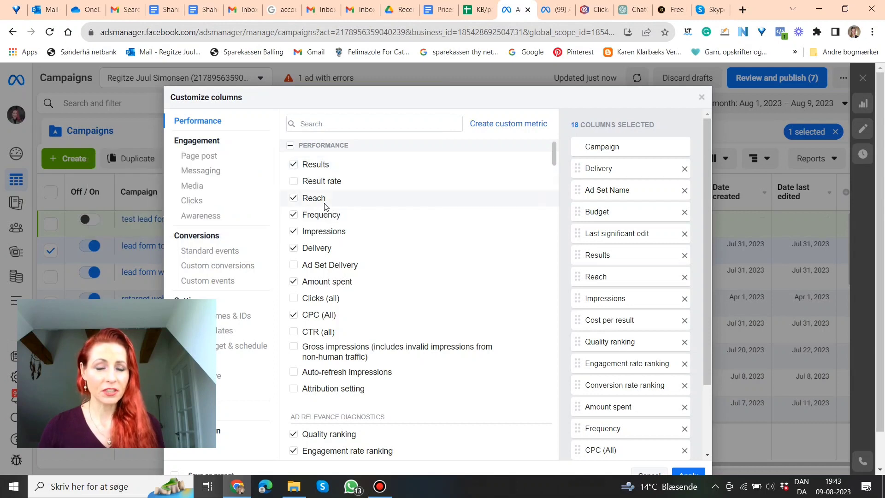
pyautogui.moveTo(332, 221)
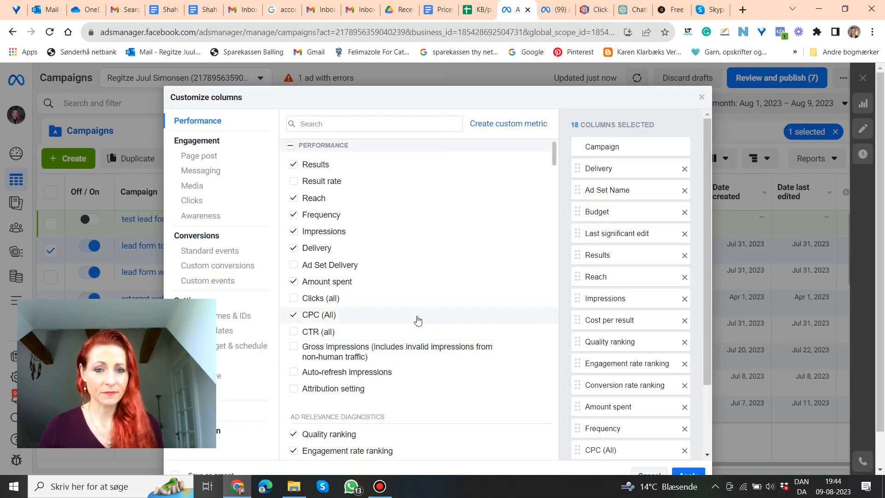
pyautogui.scroll(-2, 417, 318)
pyautogui.scroll(-4, 418, 328)
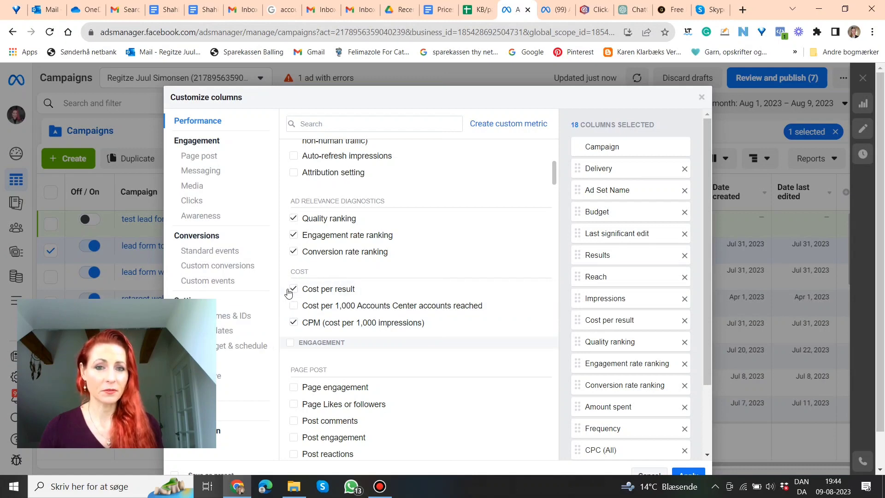
pyautogui.moveTo(375, 295)
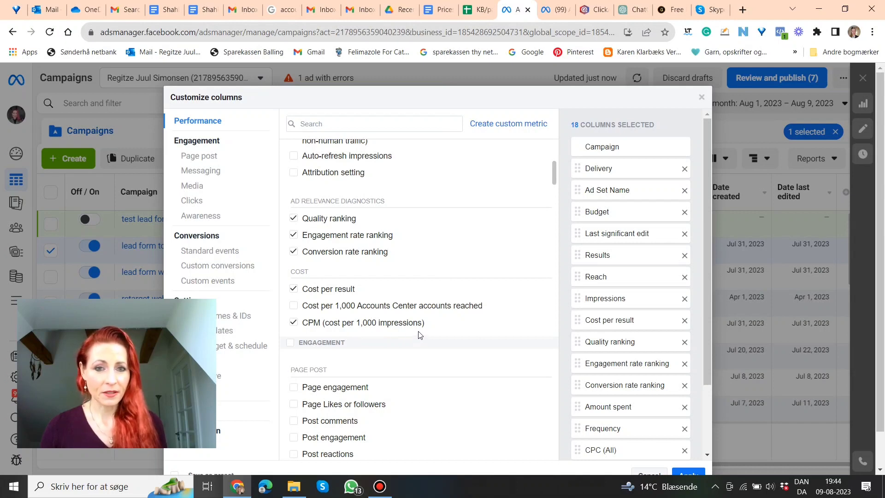
pyautogui.scroll(-3, 418, 335)
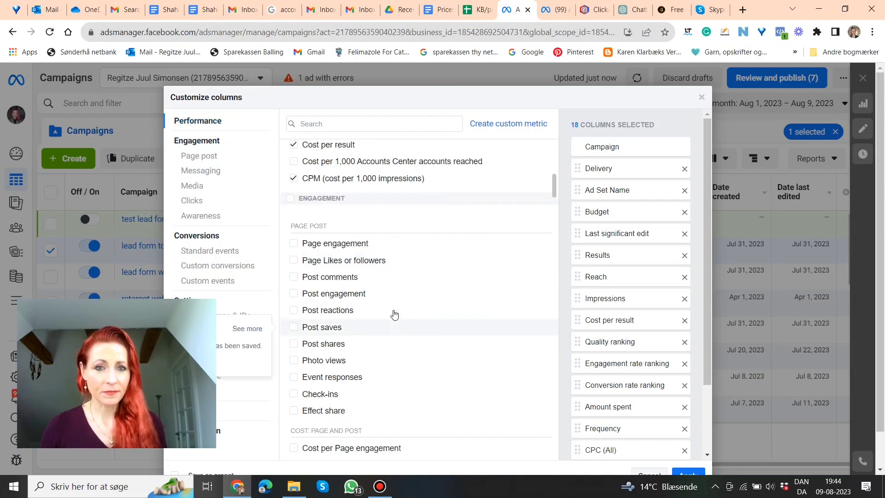
pyautogui.moveTo(381, 269)
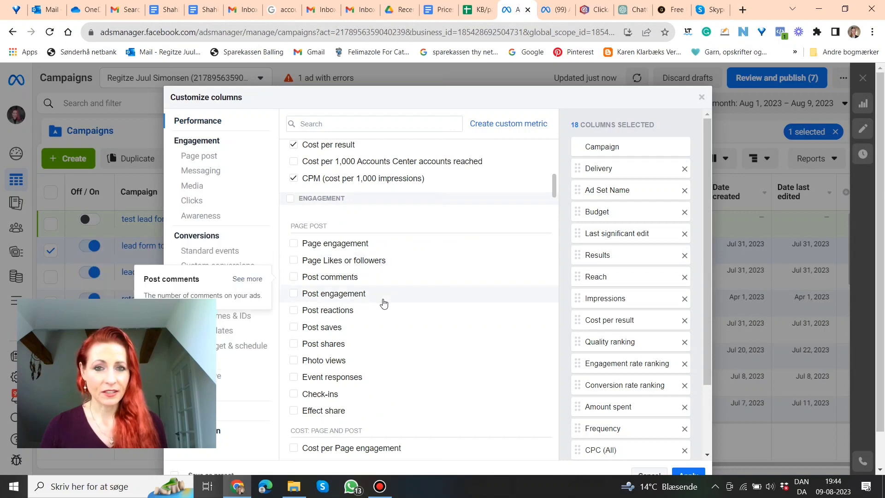
pyautogui.scroll(-3, 383, 308)
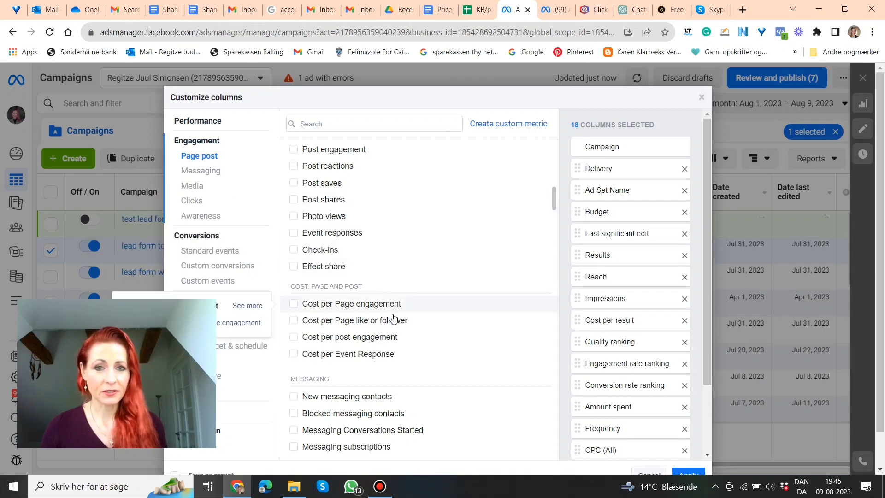
pyautogui.moveTo(401, 320)
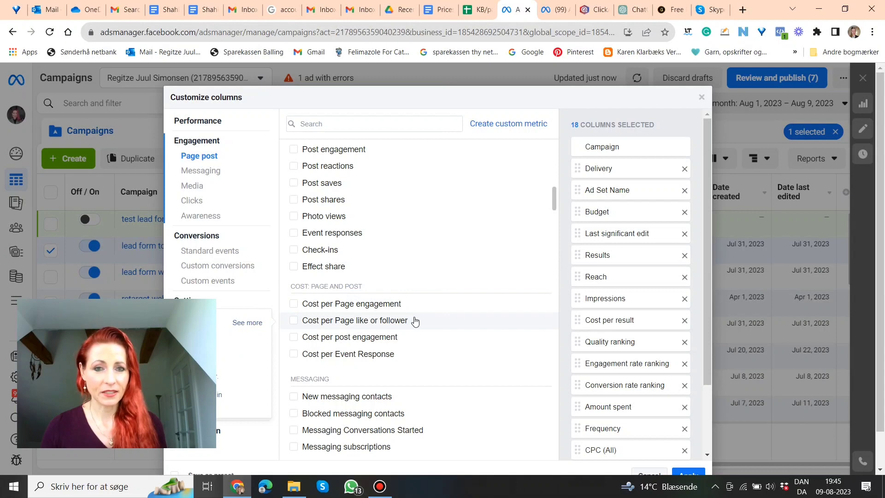
pyautogui.scroll(-3, 415, 321)
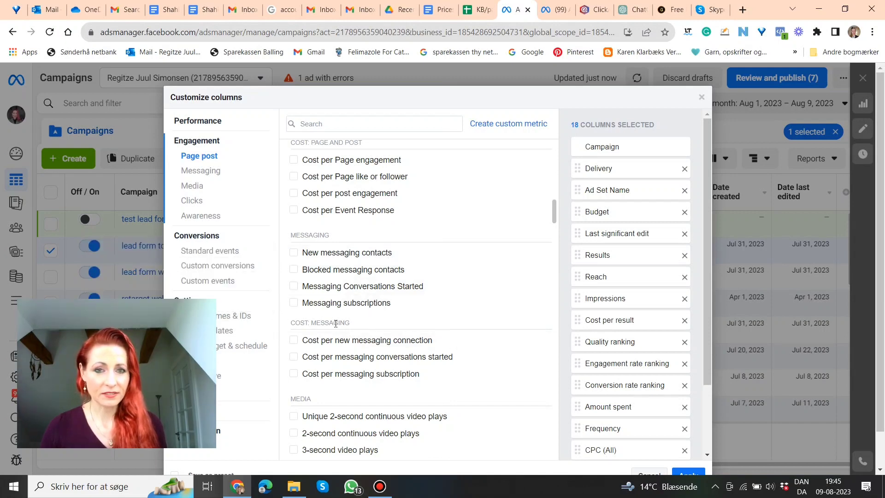
pyautogui.scroll(-2, 373, 327)
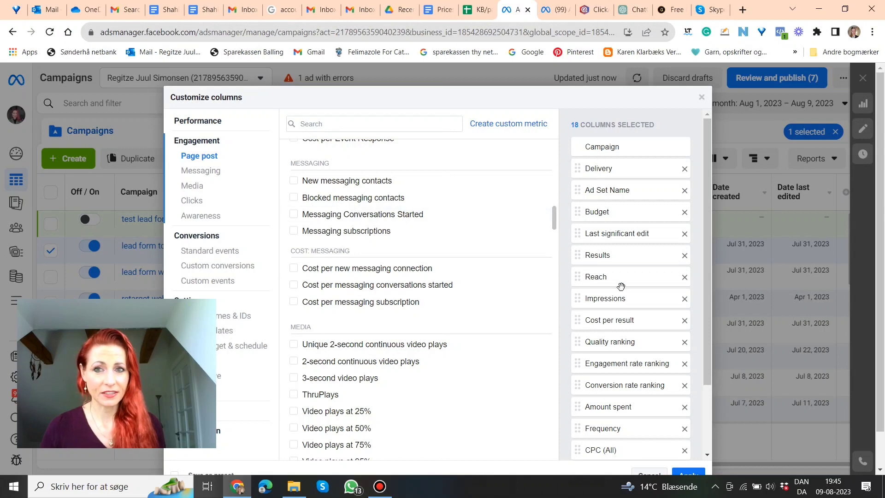
pyautogui.scroll(-1, 704, 409)
pyautogui.scroll(-1, 704, 410)
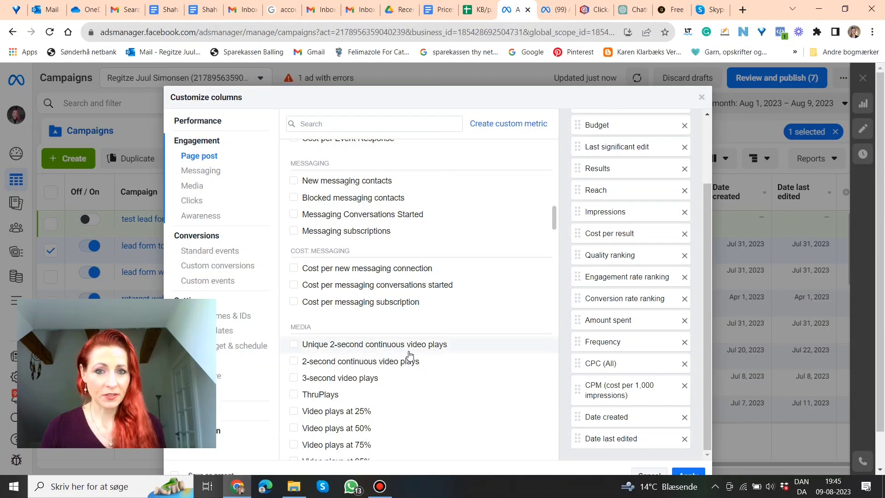
pyautogui.moveTo(447, 359)
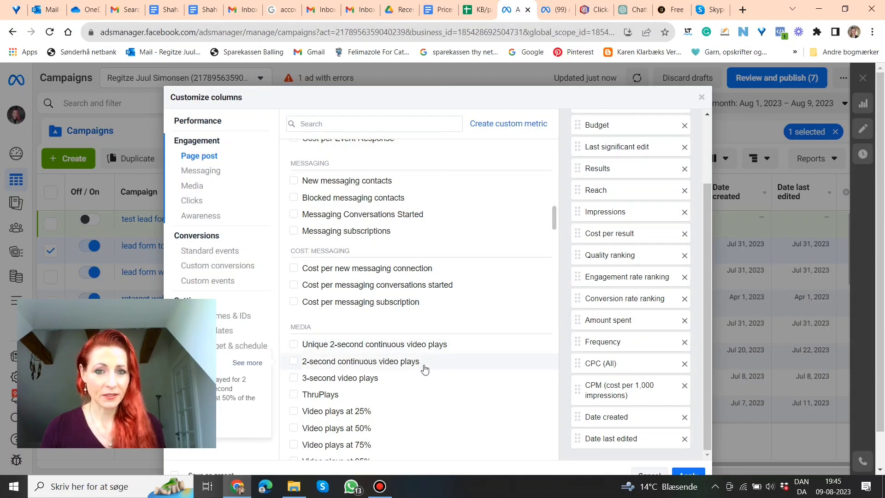
pyautogui.moveTo(411, 381)
pyautogui.scroll(-2, 405, 375)
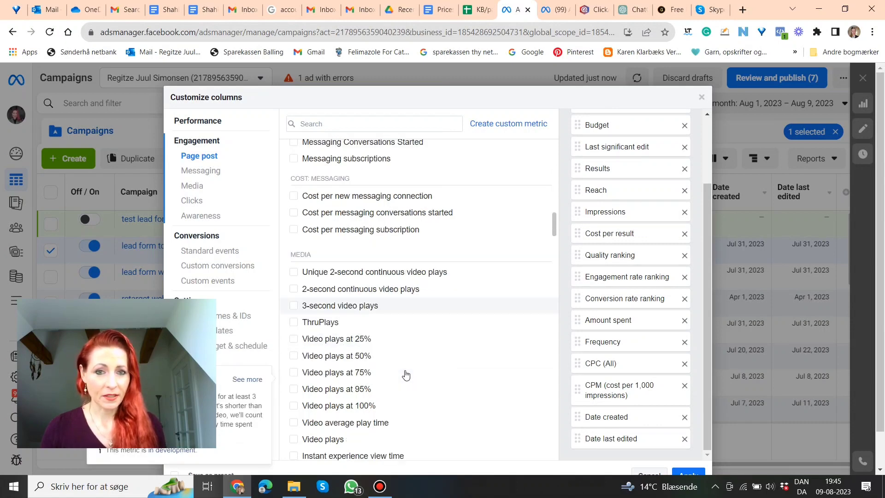
pyautogui.moveTo(341, 348)
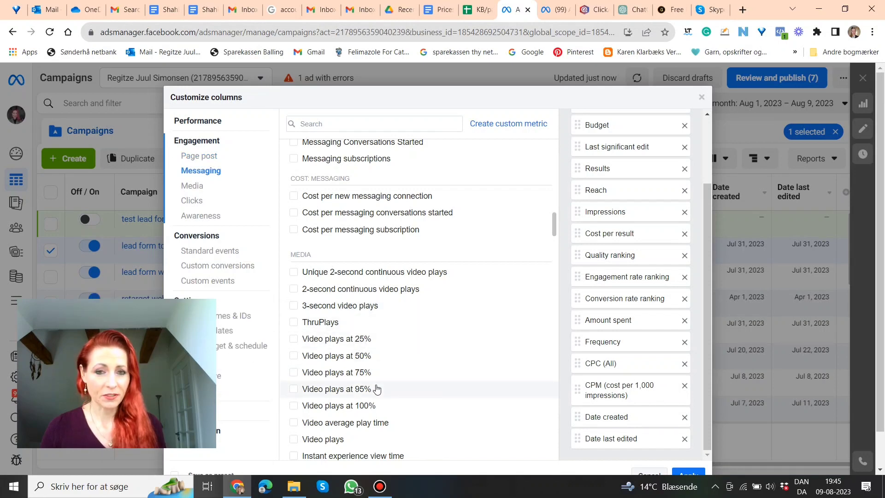
pyautogui.moveTo(374, 397)
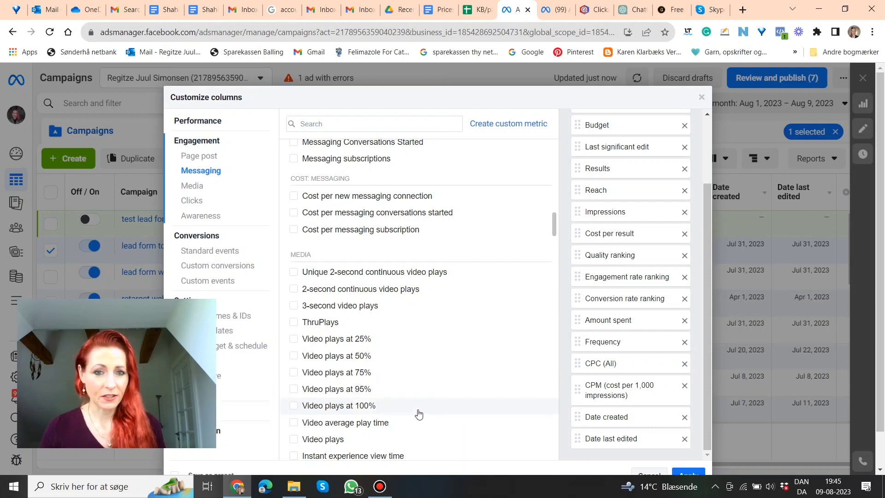
pyautogui.moveTo(360, 424)
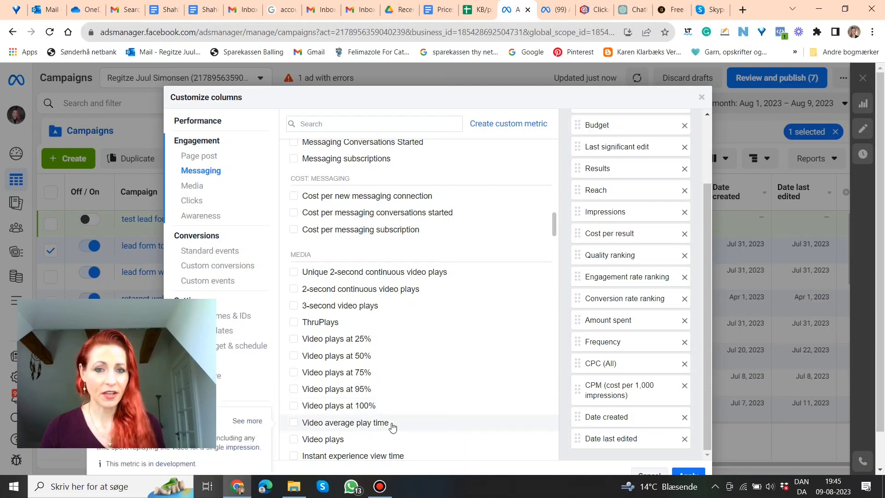
pyautogui.scroll(-3, 411, 415)
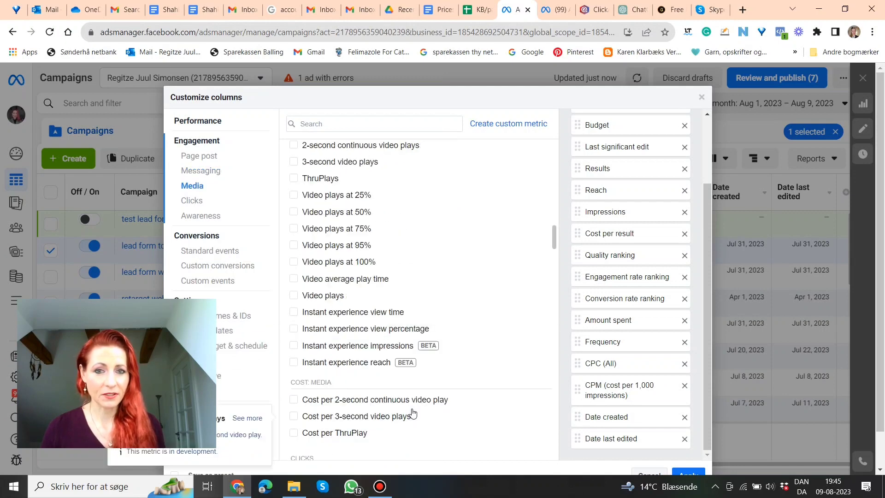
pyautogui.scroll(-5, 457, 341)
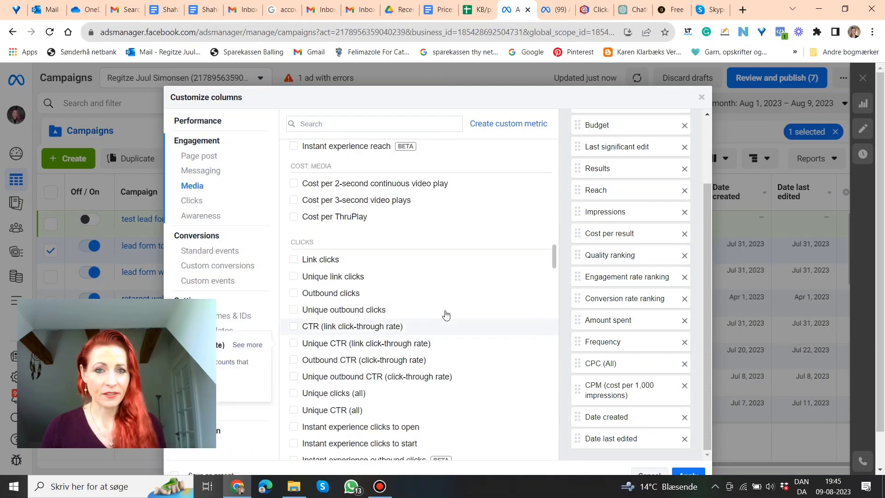
pyautogui.scroll(-5, 405, 265)
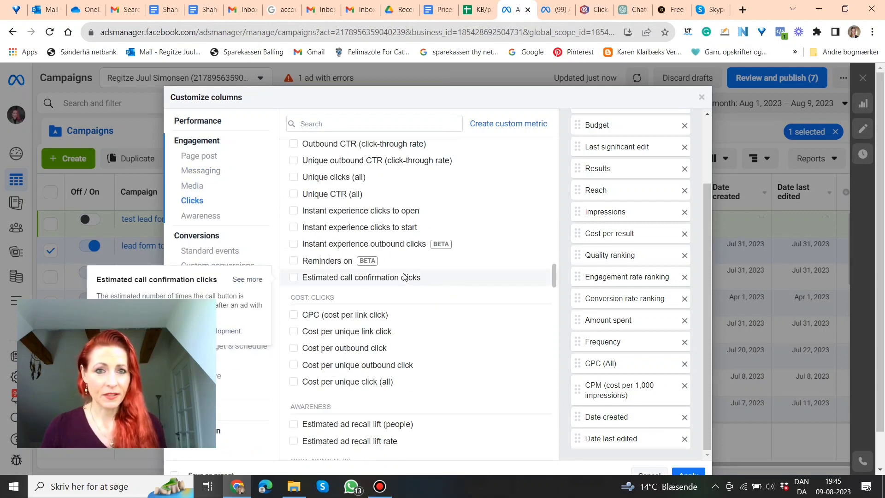
pyautogui.scroll(-7, 415, 342)
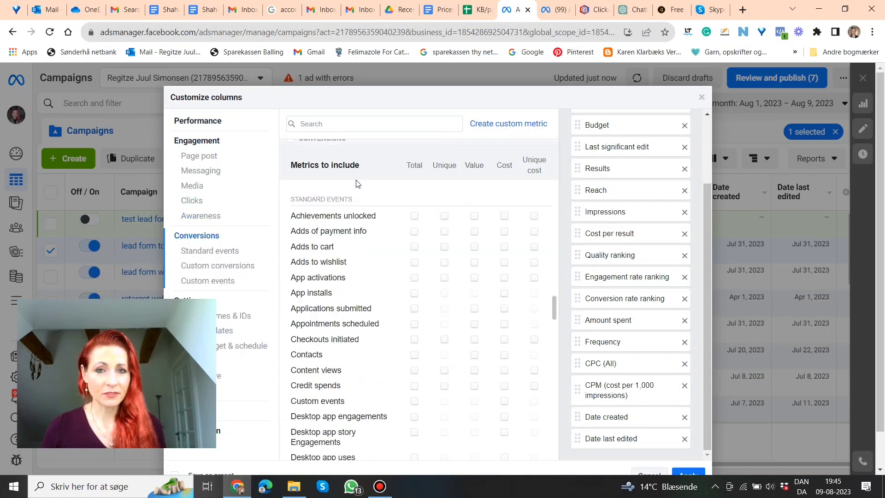
pyautogui.scroll(2, 357, 184)
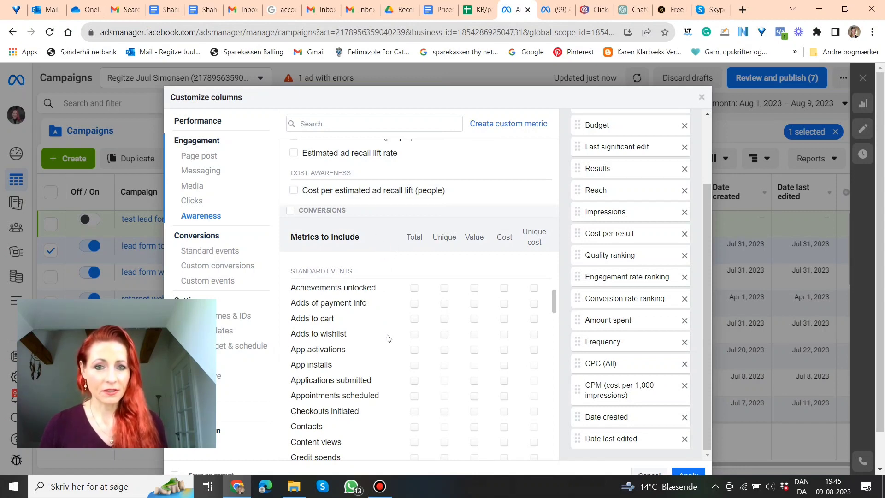
pyautogui.scroll(-2, 387, 338)
pyautogui.scroll(-4, 386, 345)
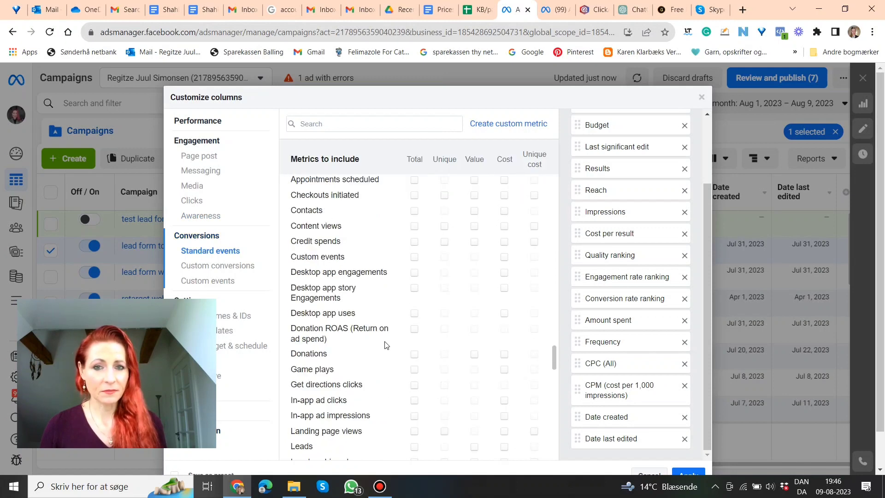
pyautogui.scroll(-6, 382, 347)
pyautogui.scroll(-10, 370, 335)
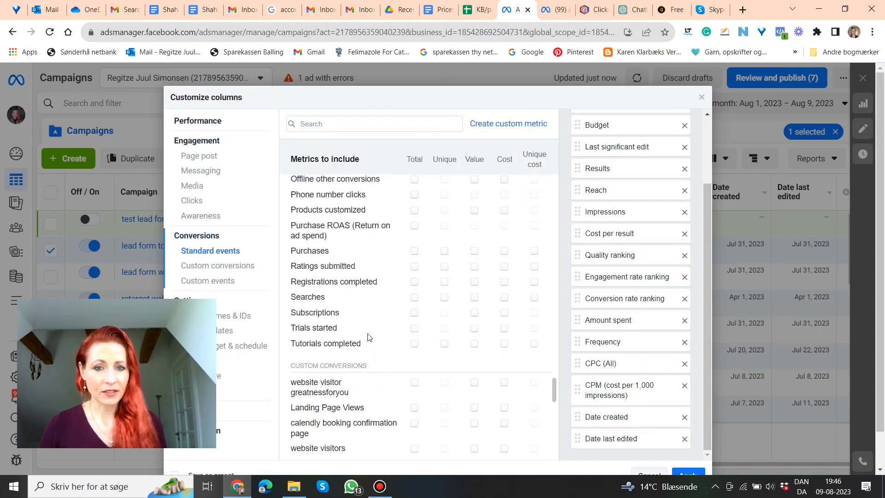
pyautogui.scroll(4, 369, 338)
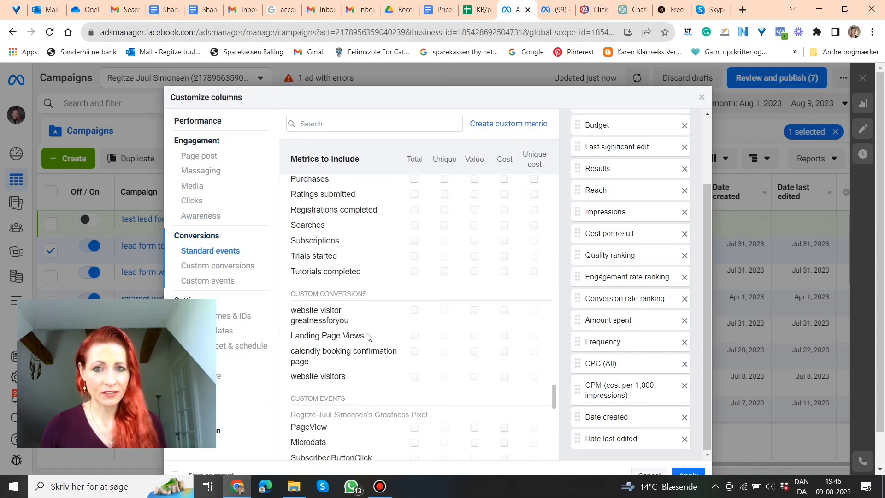
pyautogui.scroll(-8, 367, 337)
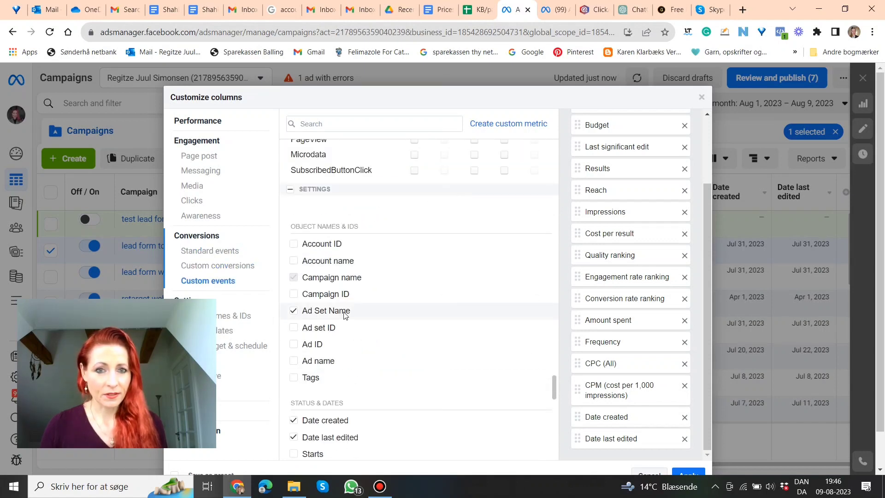
pyautogui.scroll(-4, 350, 312)
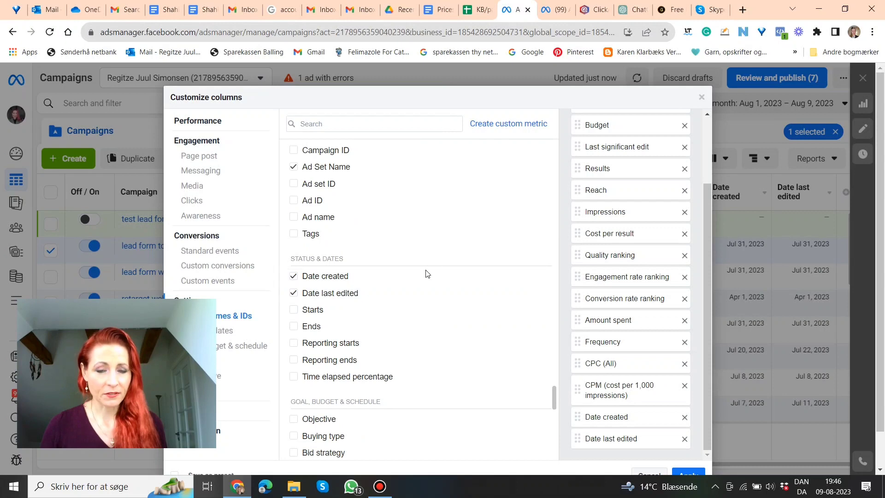
pyautogui.scroll(-8, 424, 278)
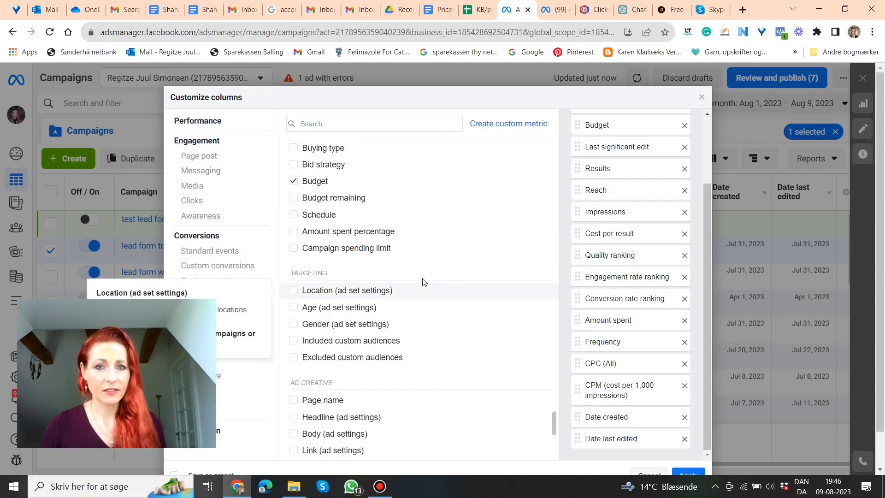
pyautogui.scroll(-7, 427, 282)
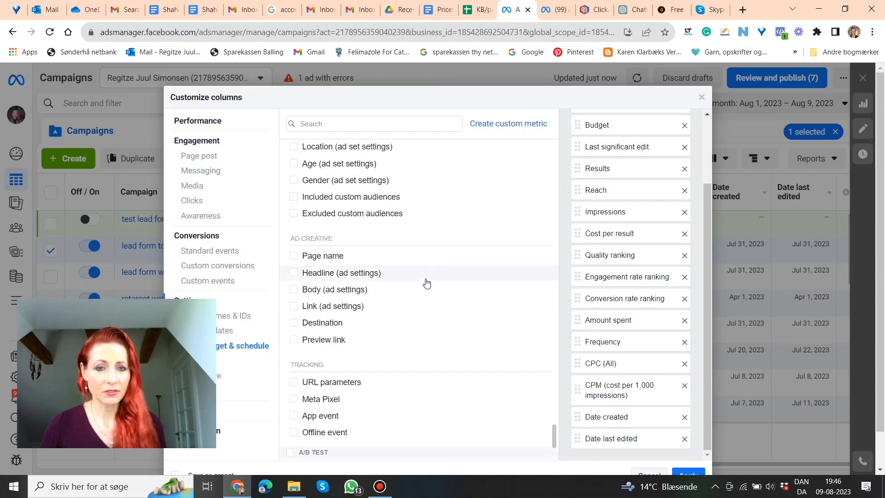
pyautogui.moveTo(425, 289)
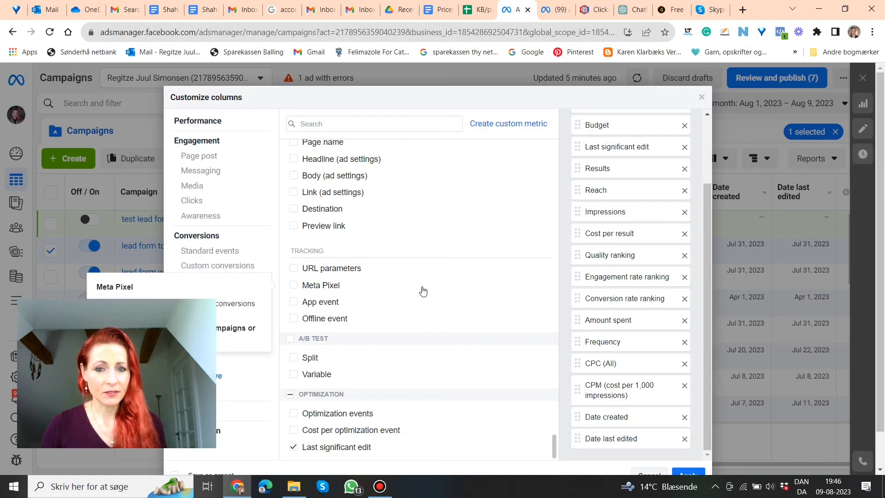
pyautogui.scroll(10, 423, 291)
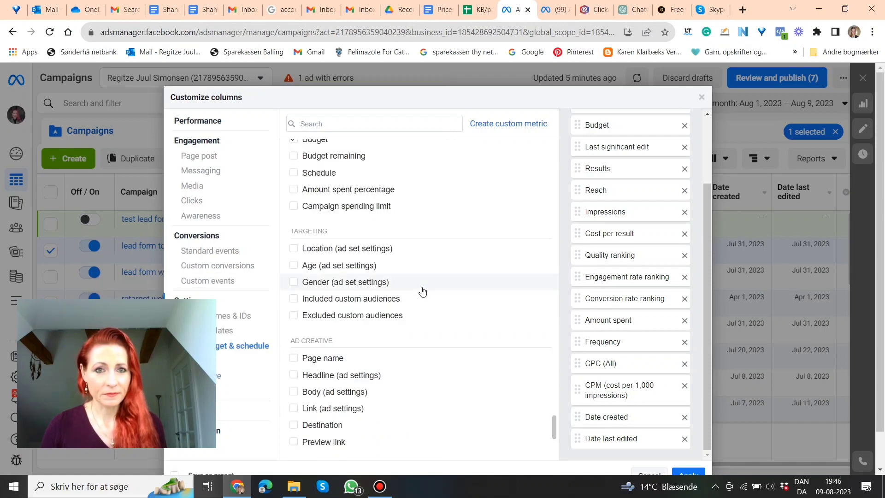
pyautogui.scroll(12, 423, 292)
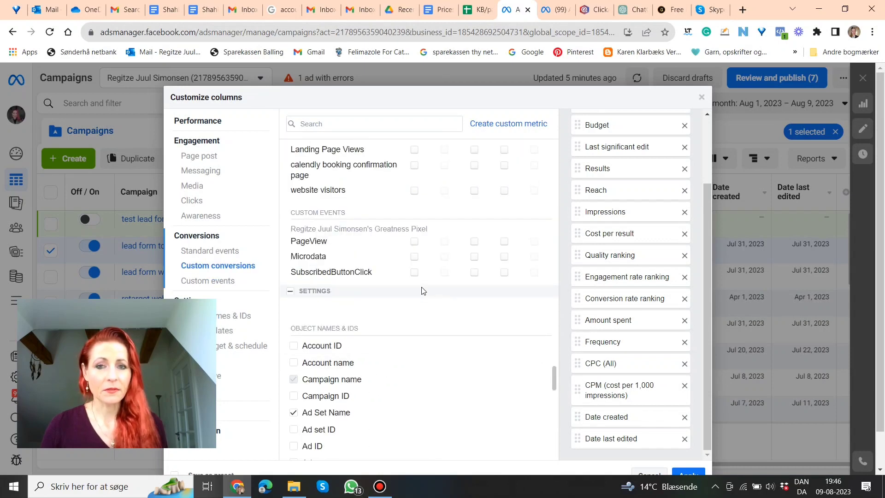
pyautogui.scroll(2, 423, 290)
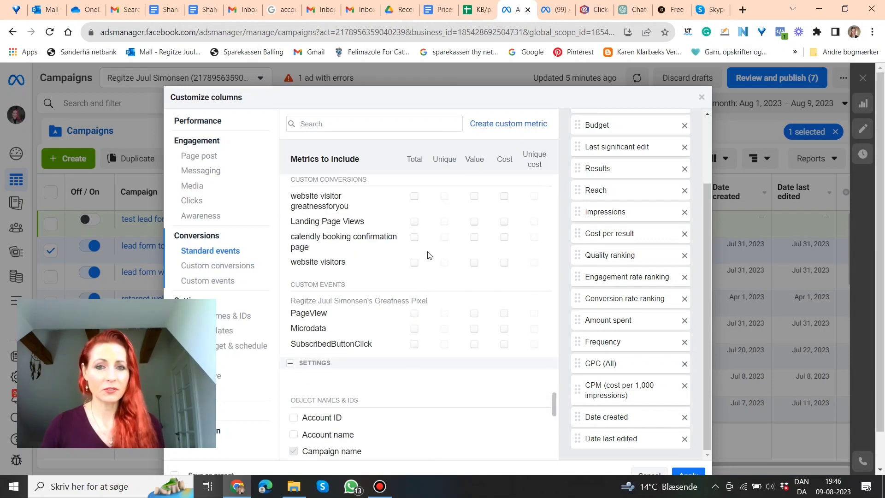
pyautogui.scroll(-2, 470, 283)
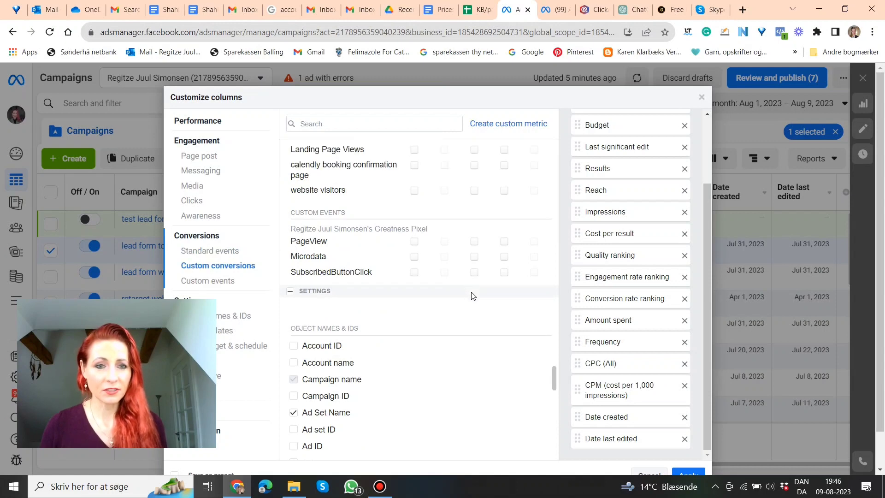
pyautogui.scroll(-4, 472, 300)
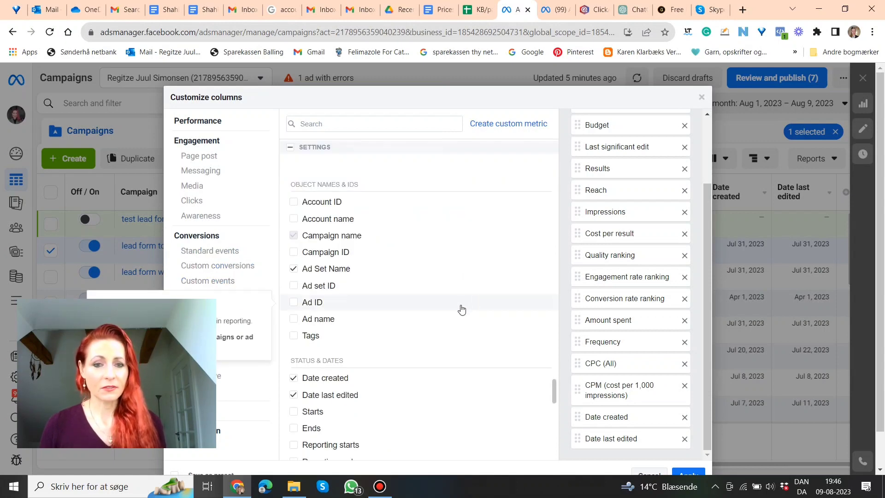
pyautogui.scroll(-4, 461, 308)
pyautogui.scroll(-2, 461, 311)
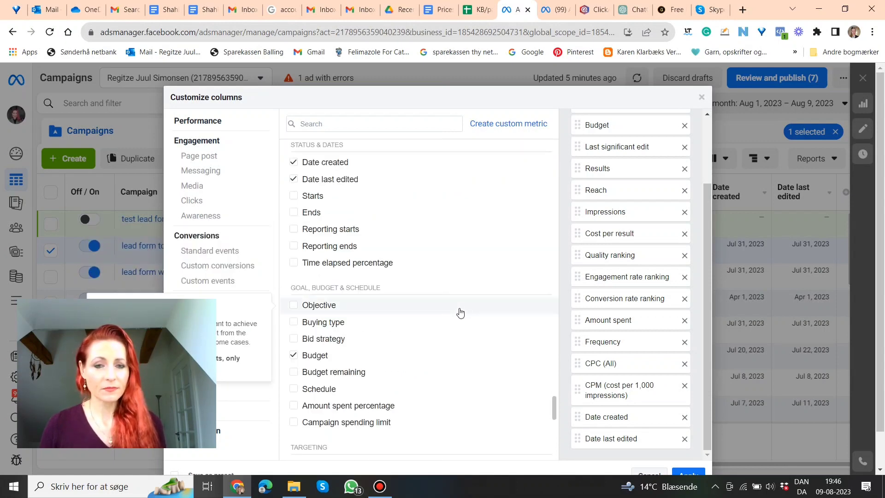
pyautogui.scroll(-2, 461, 310)
pyautogui.scroll(-3, 454, 312)
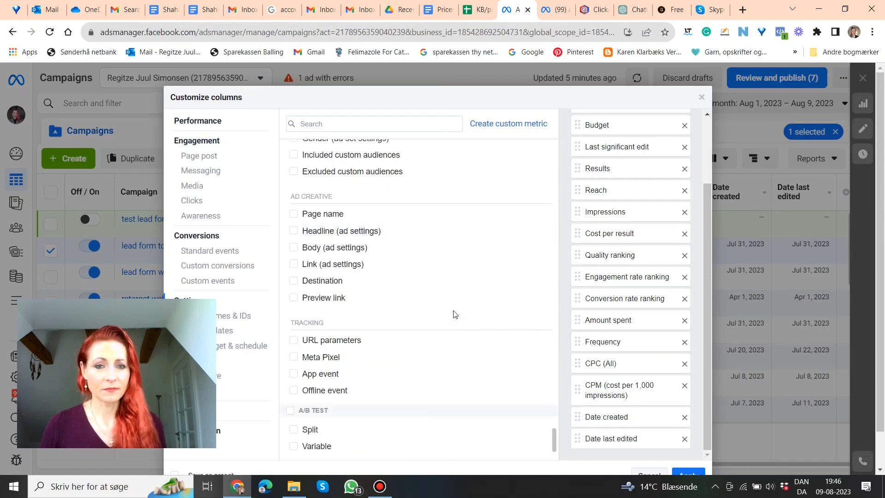
pyautogui.scroll(-2, 454, 313)
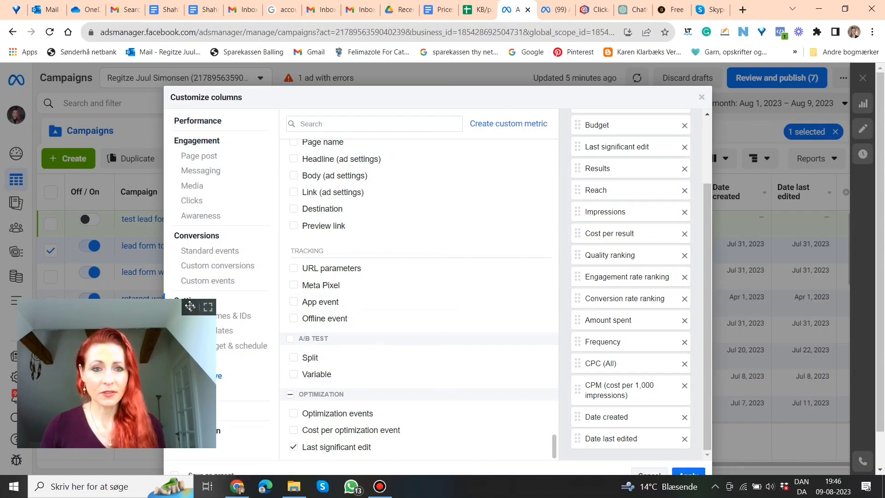
pyautogui.moveTo(190, 306); pyautogui.dragTo(190, 196)
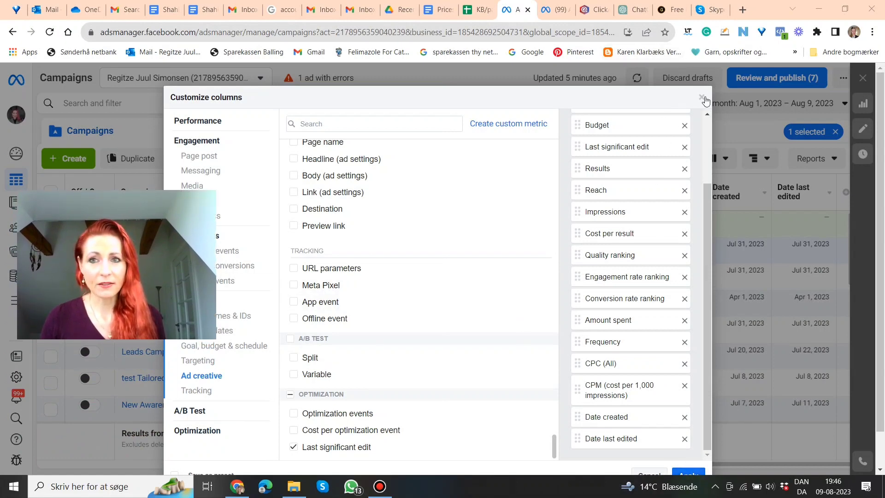
# Cancel column customization and briefly check the saved column presets list
pyautogui.click(702, 98)
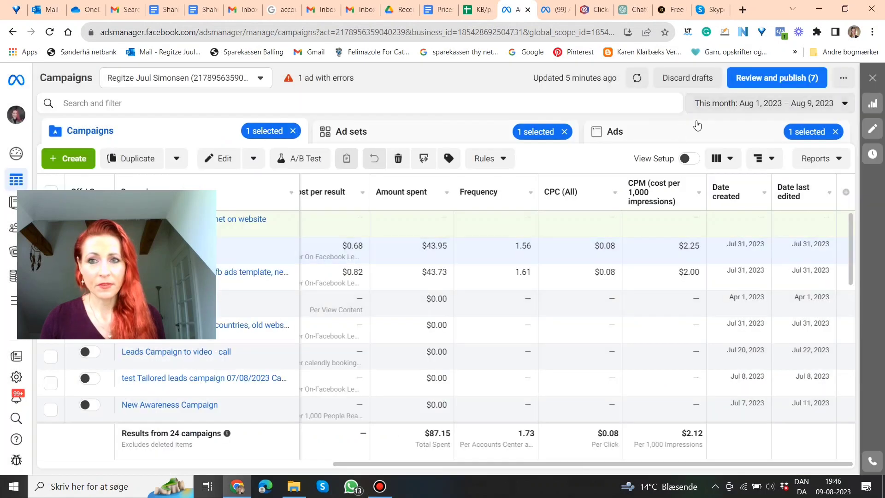
pyautogui.click(732, 162)
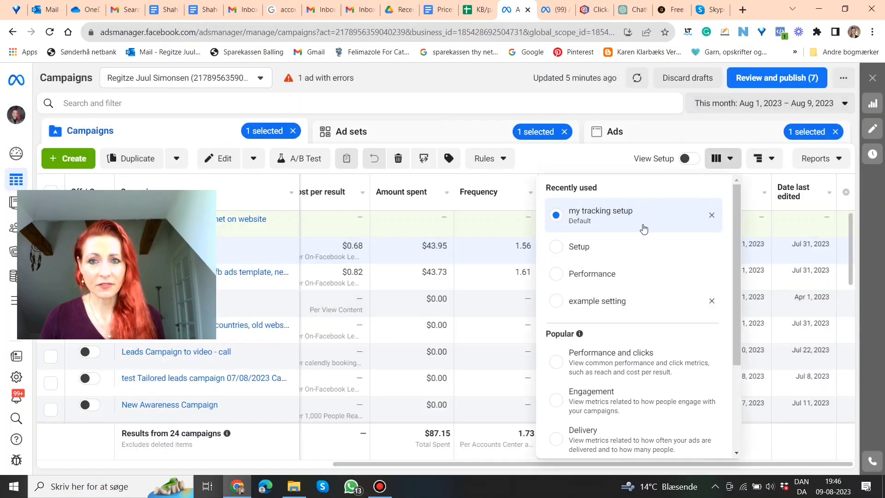
pyautogui.click(614, 213)
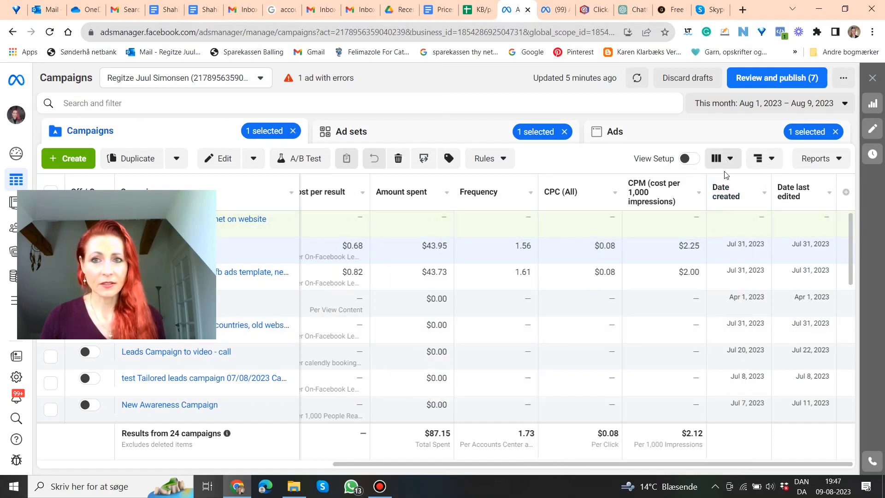
# Reopen Customize columns and scroll through all 18 selected columns, Campaign to Date last edited
pyautogui.click(725, 159)
pyautogui.scroll(-3, 723, 392)
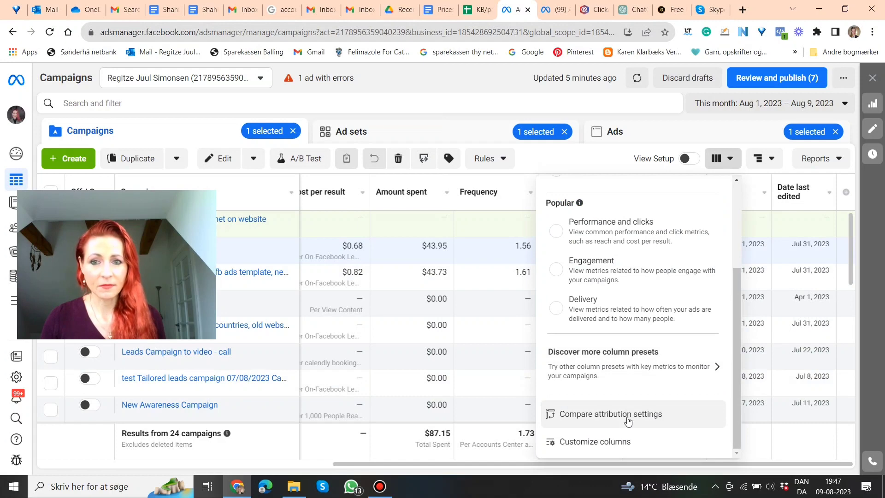
pyautogui.click(625, 443)
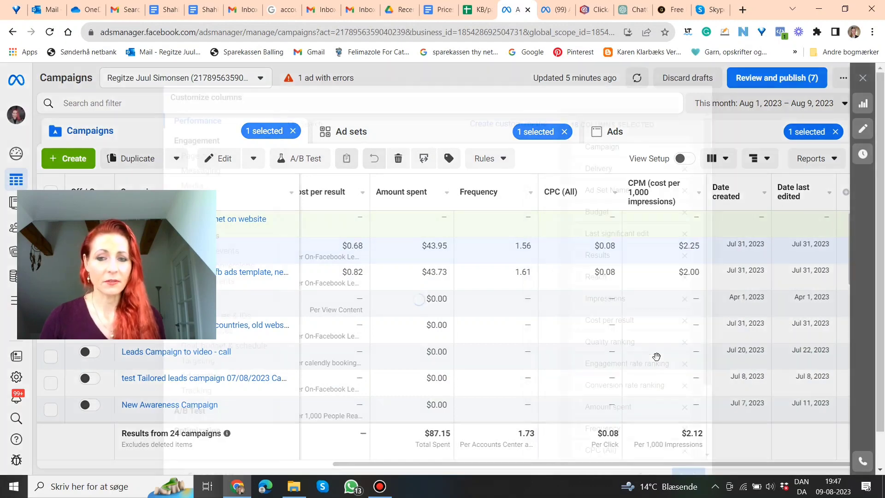
pyautogui.scroll(-15, 542, 303)
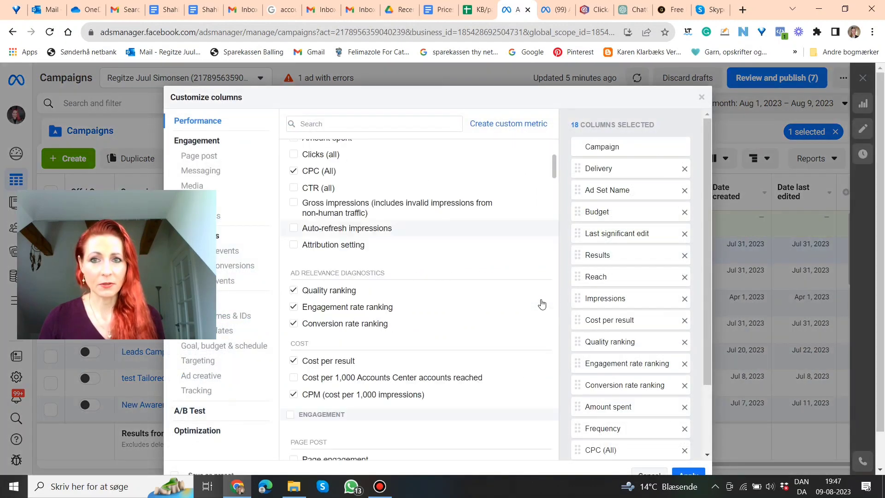
pyautogui.scroll(-20, 536, 349)
pyautogui.scroll(-5, 535, 374)
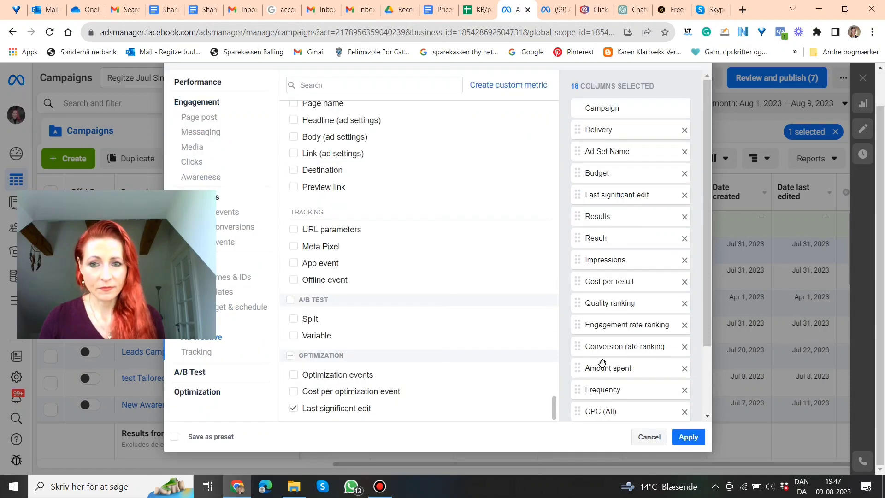
pyautogui.scroll(-2, 710, 416)
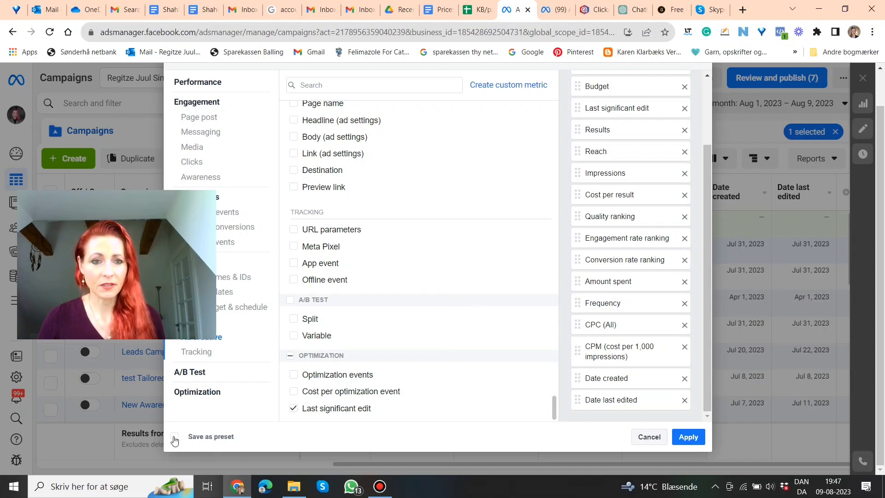
# Cancel without changing columns and switch to the Ads level showing the lead form to calendly ad
pyautogui.click(649, 437)
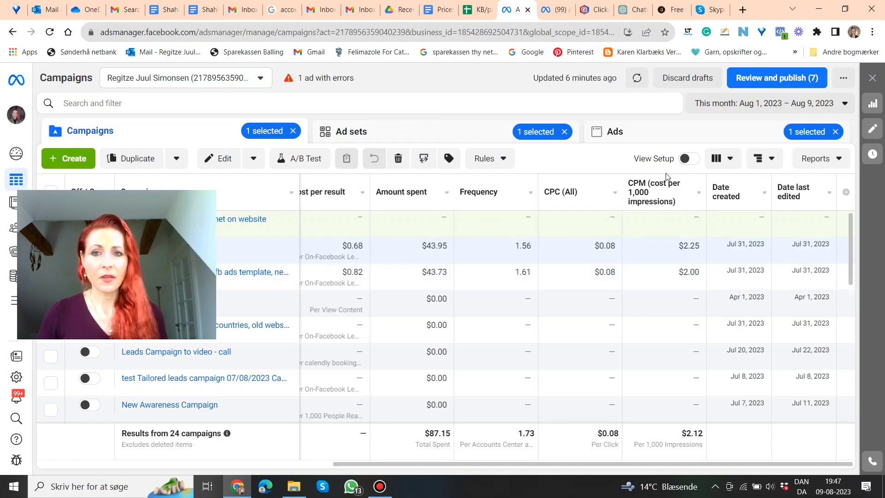
pyautogui.moveTo(189, 198)
pyautogui.moveTo(190, 198); pyautogui.dragTo(182, 344)
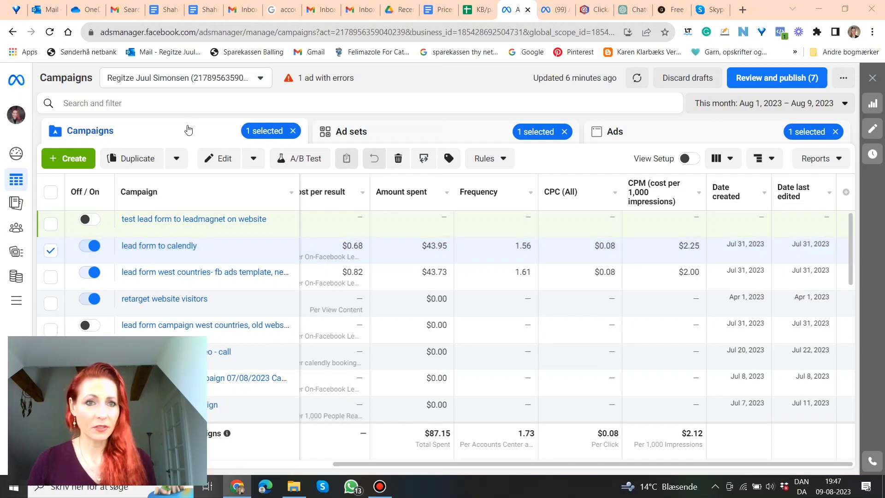
pyautogui.click(430, 133)
pyautogui.click(679, 136)
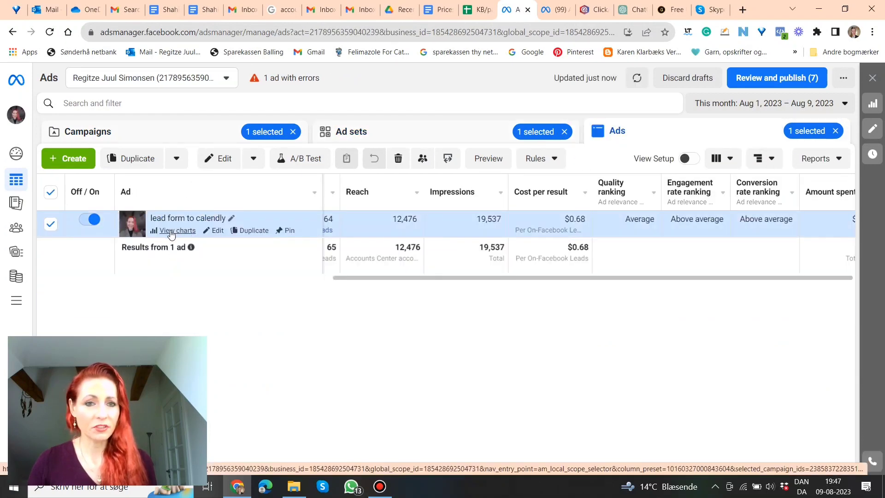
# Open the lead form to calendly ad's charts and replace Results with Reach in the overview
pyautogui.click(171, 232)
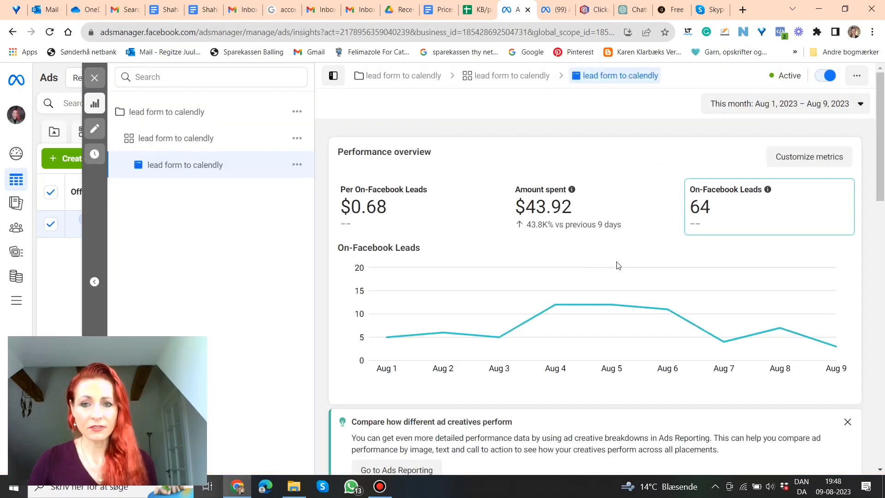
pyautogui.moveTo(681, 302)
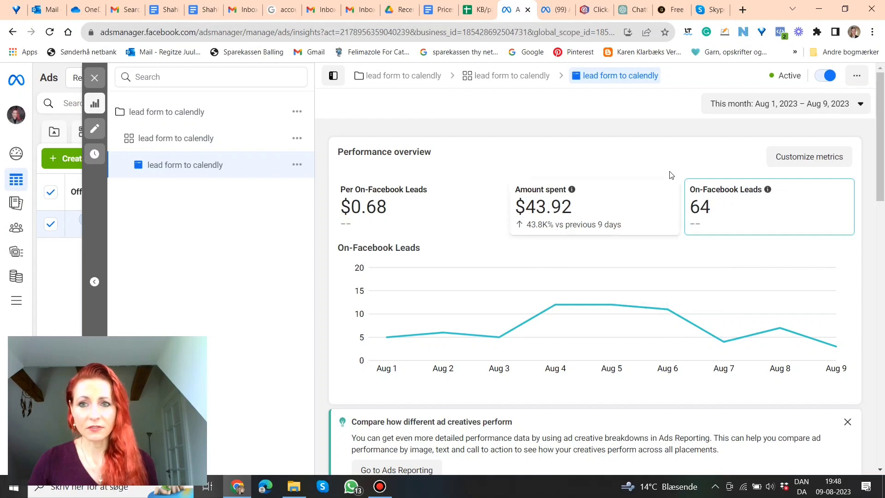
pyautogui.click(838, 160)
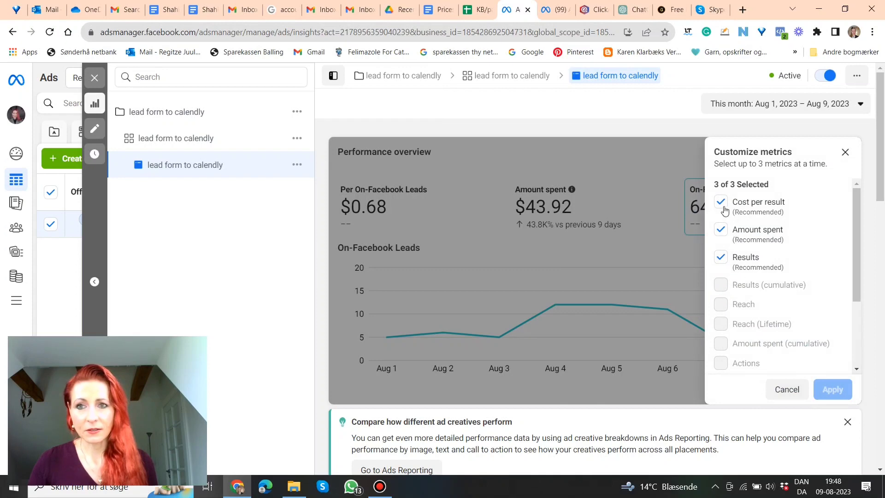
pyautogui.click(721, 258)
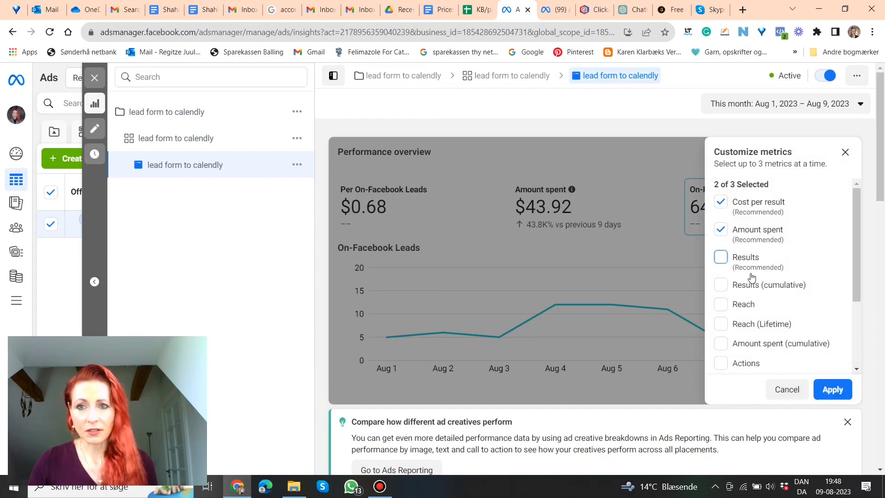
pyautogui.click(722, 305)
pyautogui.click(833, 391)
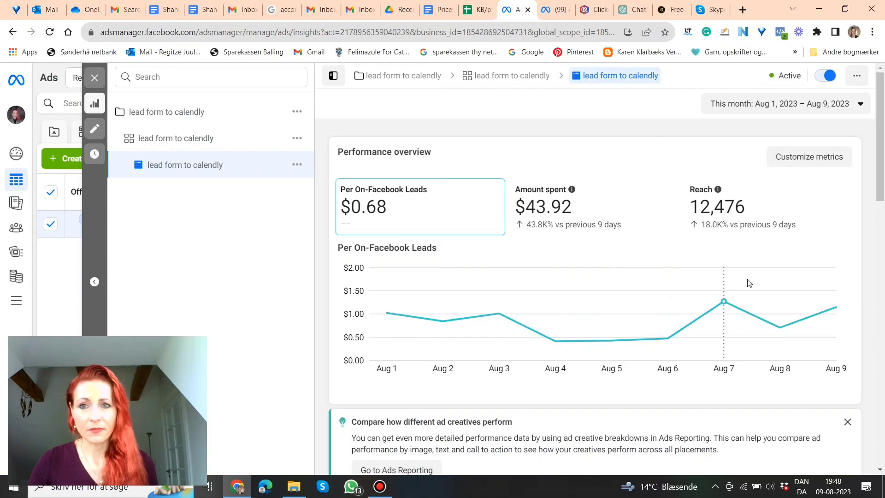
# Scroll to the Demographics chart and check its gender and metric filters without changing them
pyautogui.scroll(-2, 763, 282)
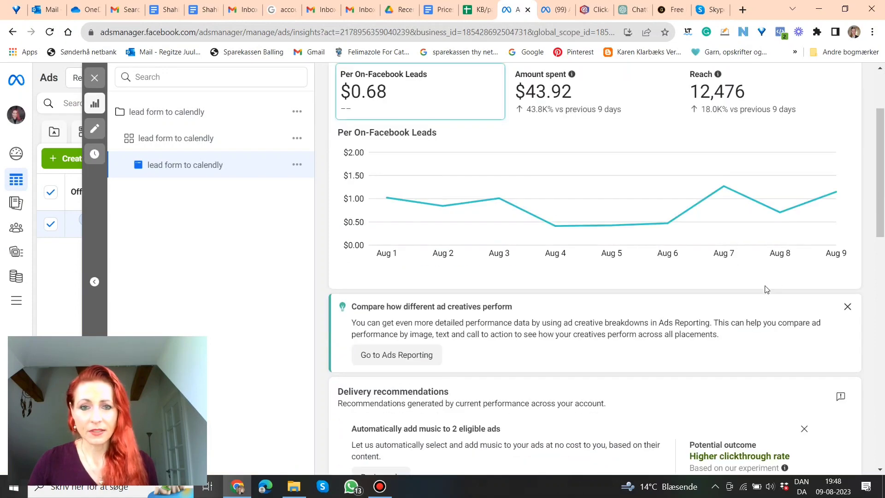
pyautogui.scroll(-2, 766, 290)
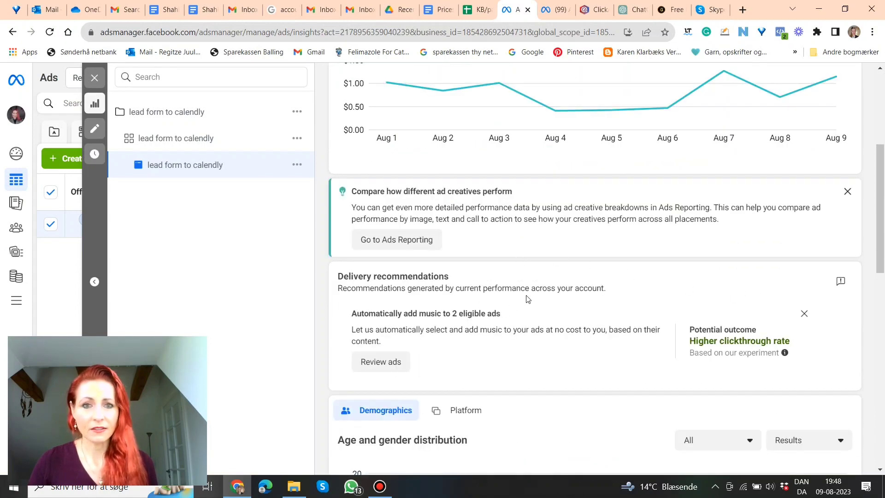
pyautogui.scroll(-2, 530, 300)
pyautogui.scroll(-2, 535, 301)
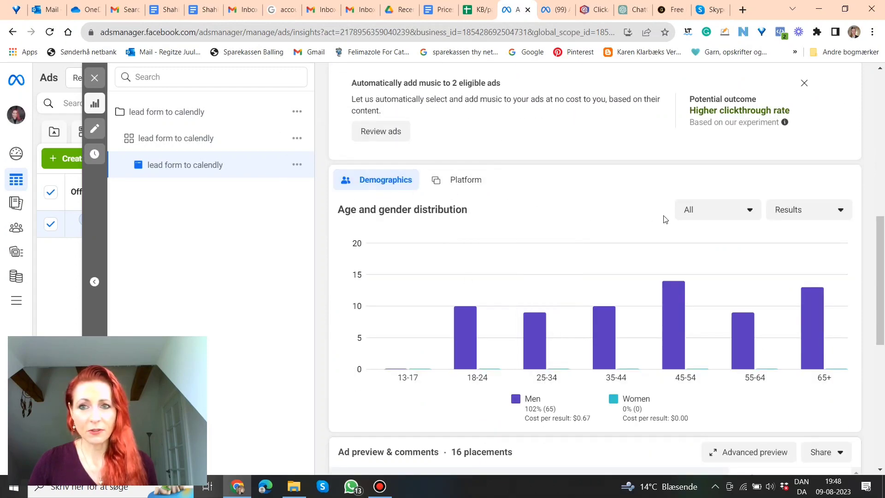
pyautogui.click(732, 214)
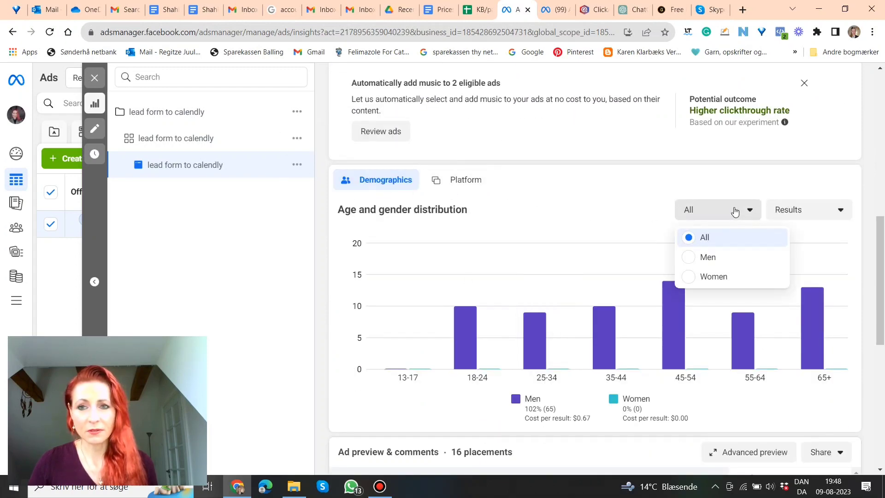
pyautogui.click(726, 211)
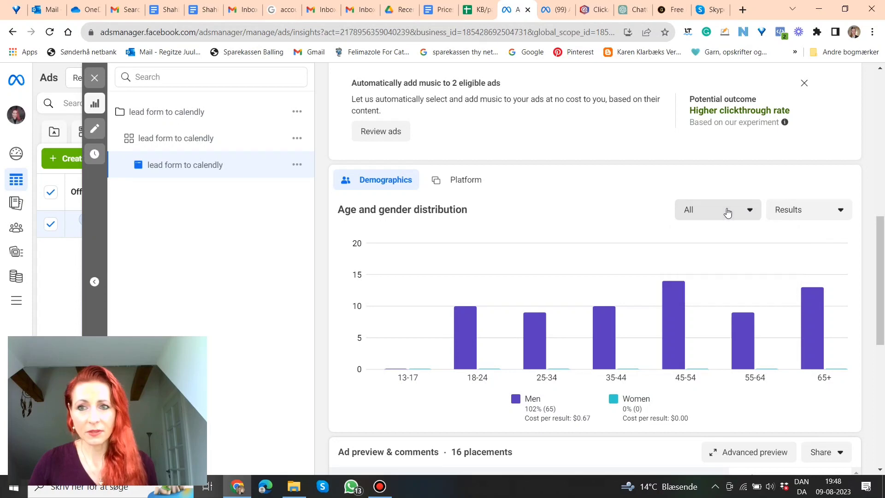
pyautogui.click(799, 212)
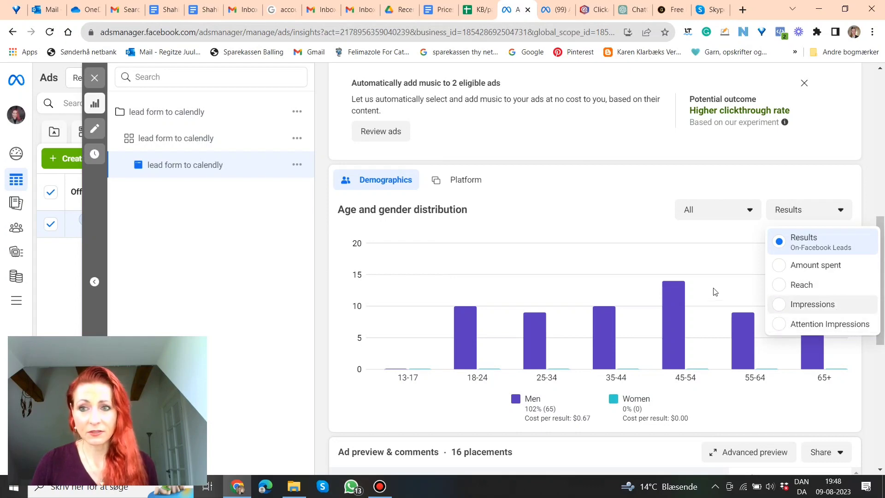
pyautogui.click(556, 174)
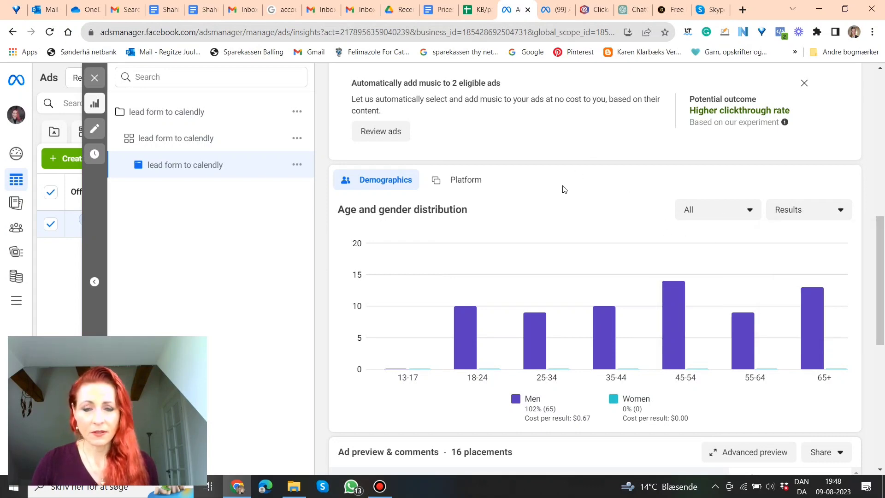
# Scroll to the ad preview, open the Advanced preview, then close it
pyautogui.scroll(-5, 564, 190)
pyautogui.scroll(-3, 592, 238)
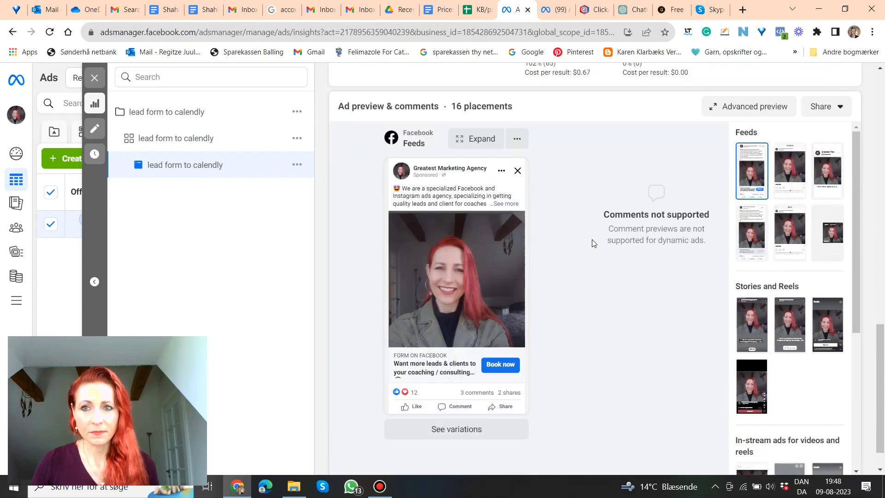
pyautogui.scroll(-1, 608, 253)
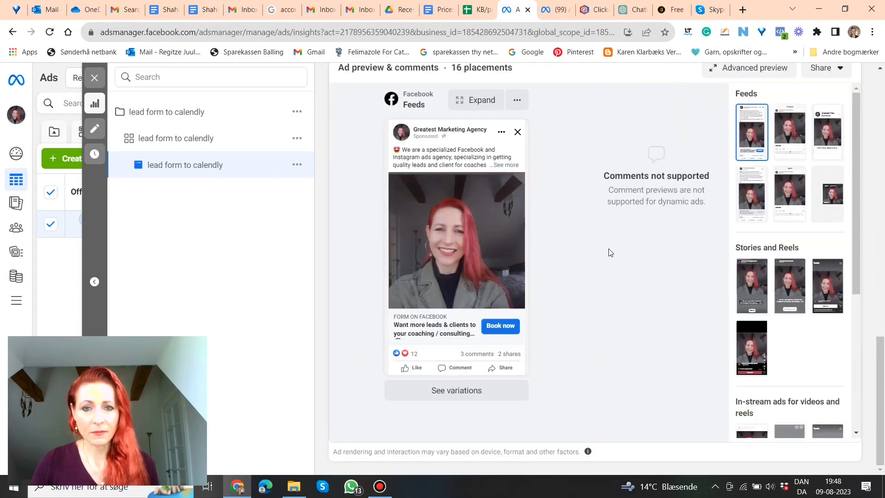
pyautogui.scroll(4, 611, 253)
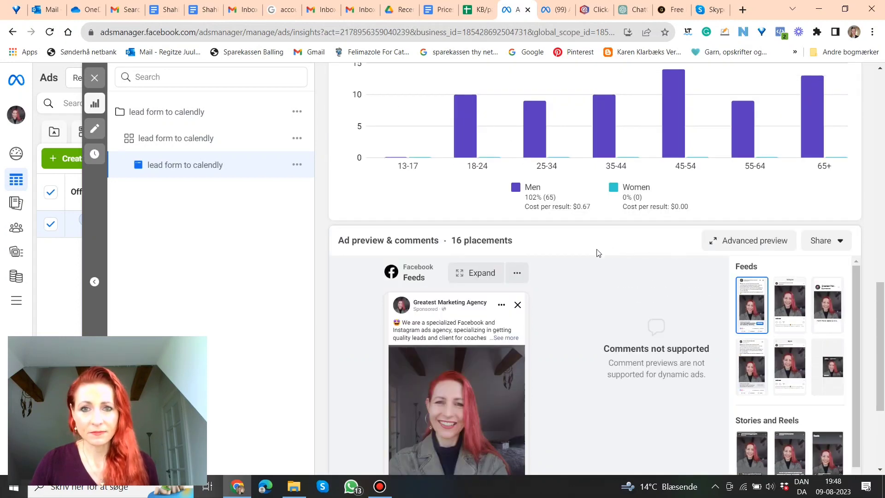
pyautogui.click(757, 240)
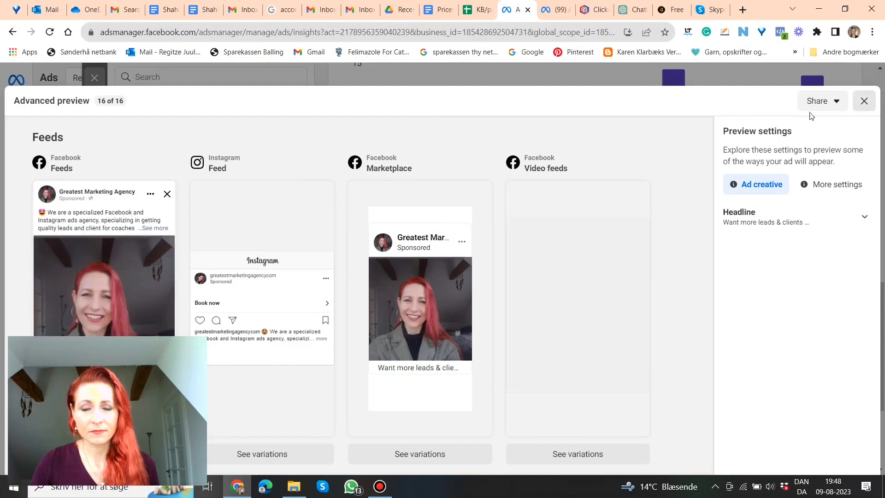
pyautogui.press('Escape')
# Scroll back up the insights panel toward the Performance overview
pyautogui.scroll(15, 586, 288)
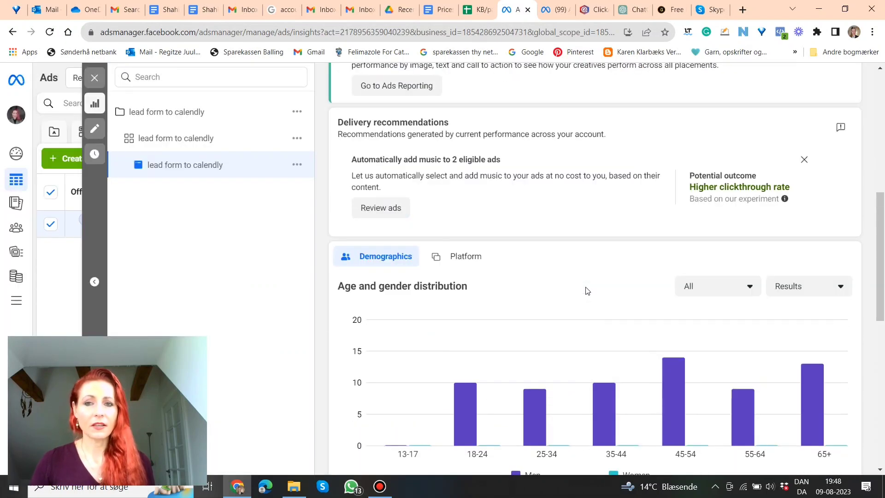